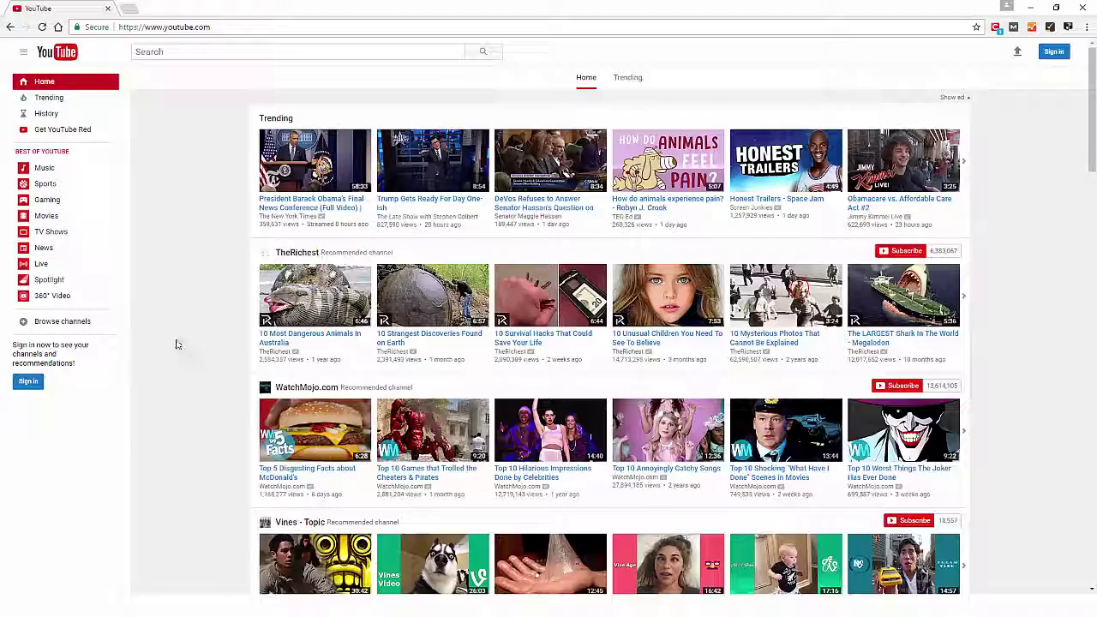
Step: Scroll through the Chrome site, then close it and return to YouTube
scroll(206, 205, down, 5)
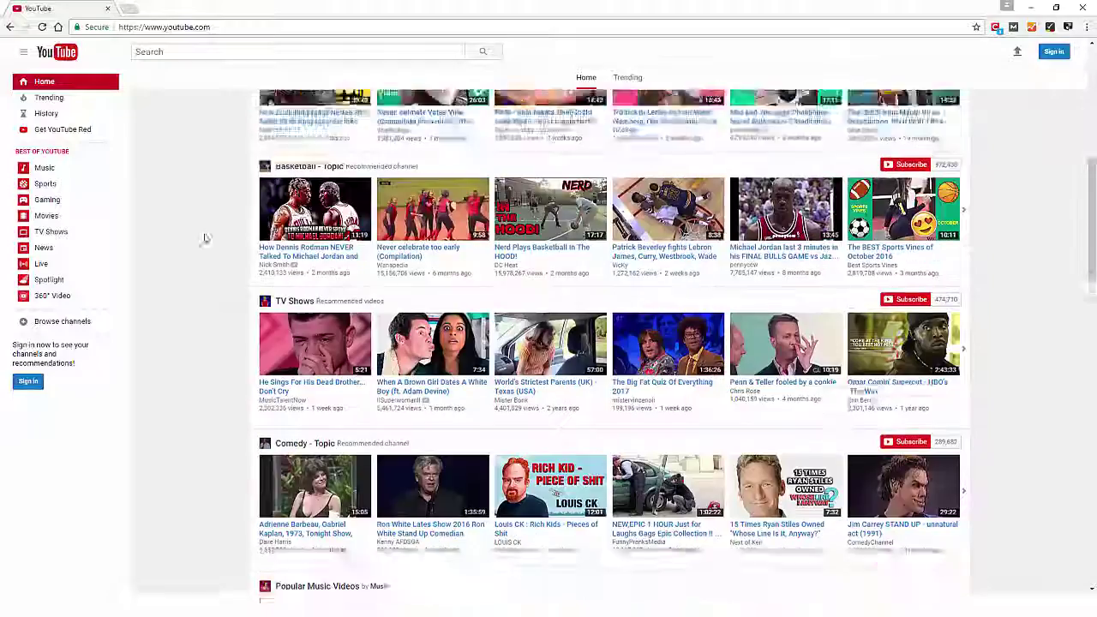
scroll(204, 240, down, 5)
scroll(193, 249, down, 5)
scroll(180, 248, down, 10)
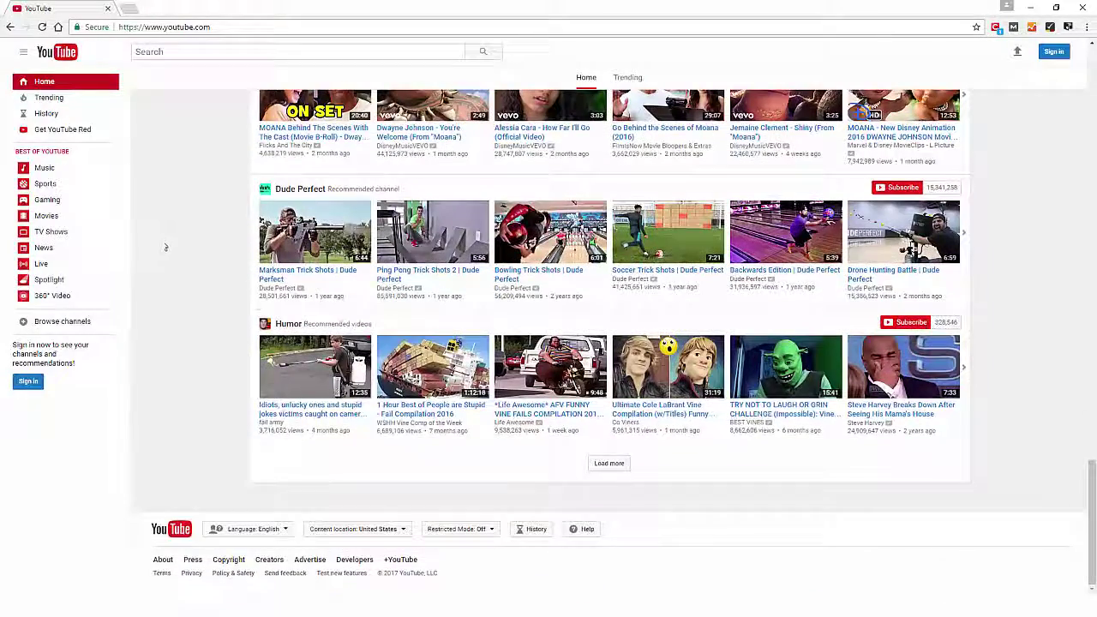
scroll(159, 240, up, 5)
scroll(159, 239, up, 5)
scroll(158, 239, up, 5)
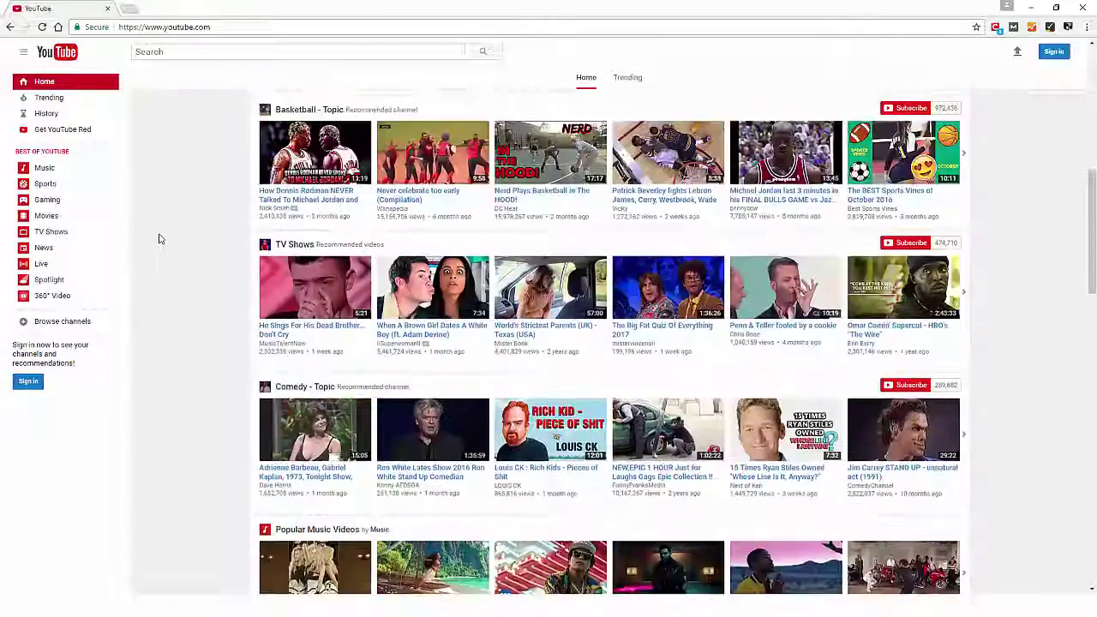
scroll(158, 239, up, 5)
scroll(158, 239, up, 2)
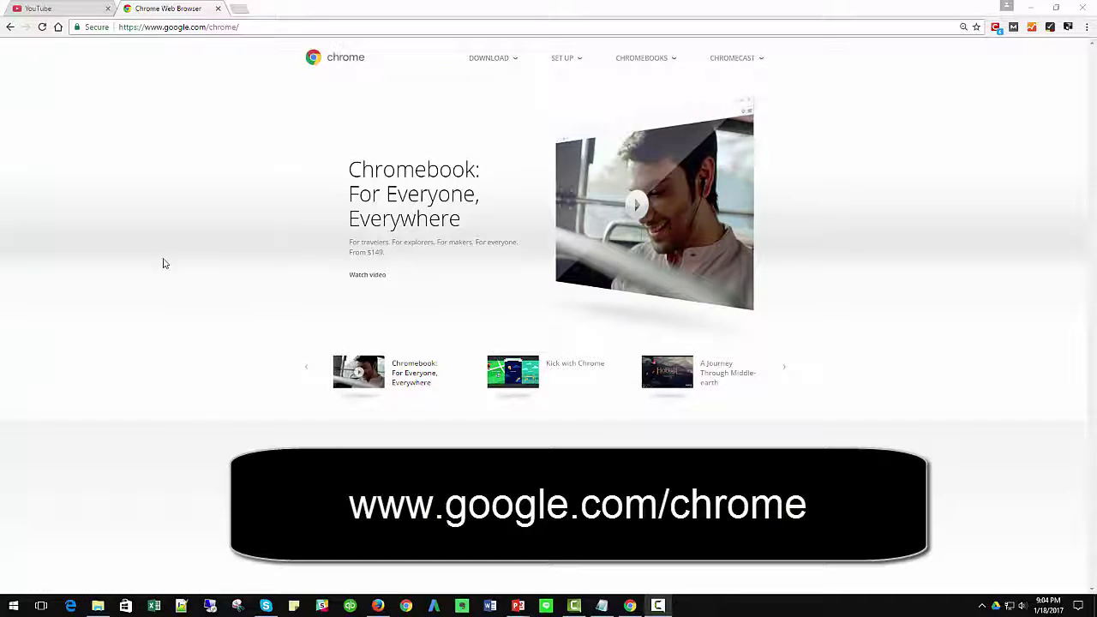
click(217, 9)
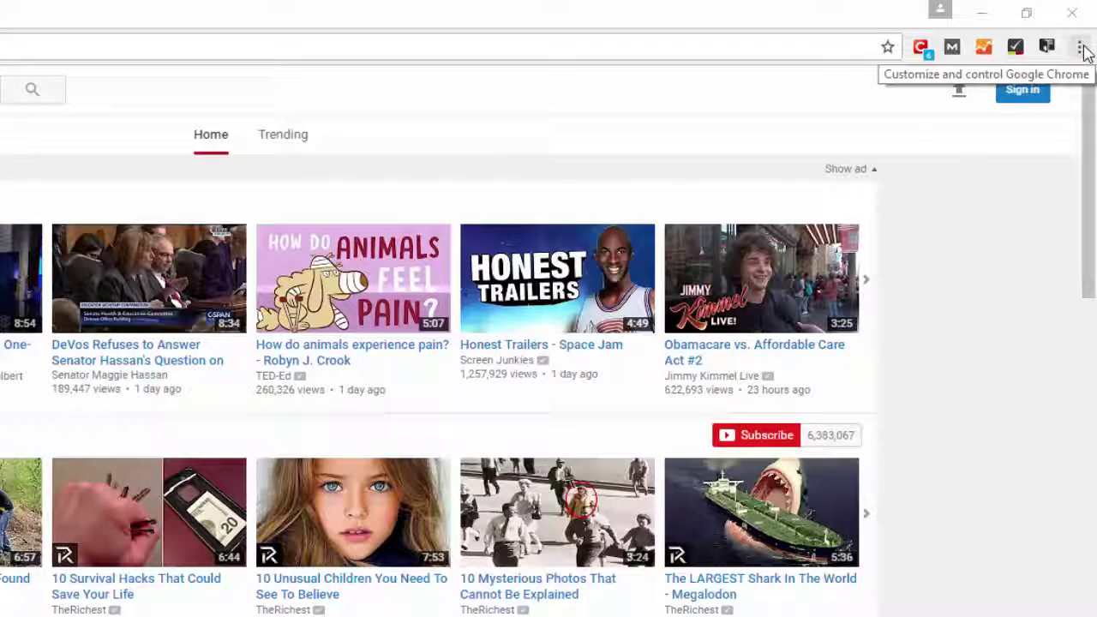
Step: Go to the Extensions page from Chrome's main menu and scroll to its bottom
click(1079, 49)
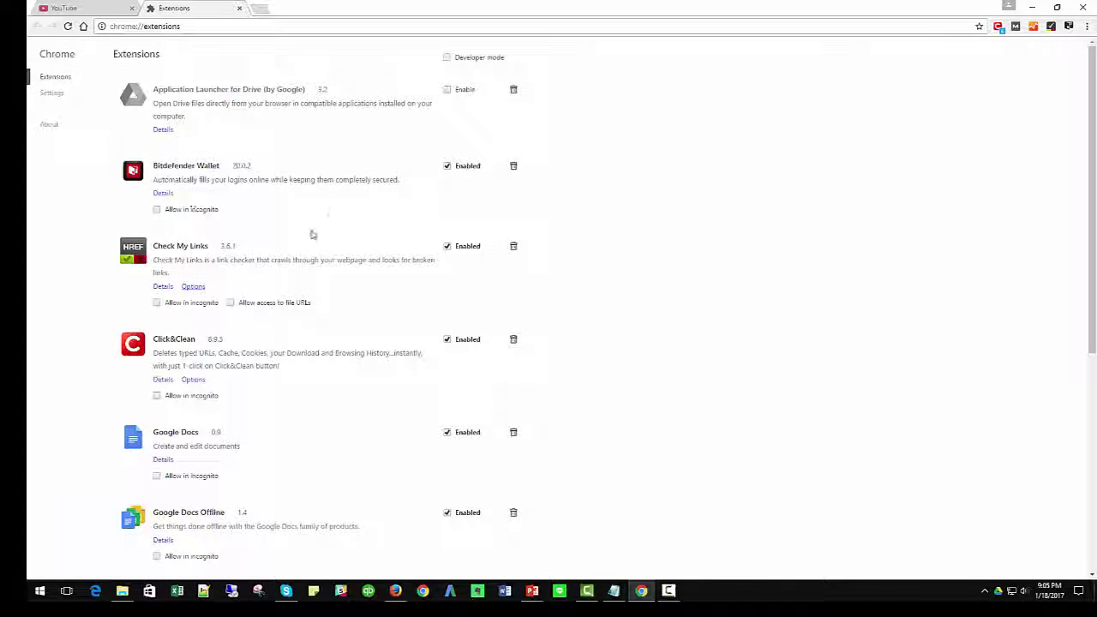
scroll(106, 210, down, 3)
scroll(120, 111, down, 4)
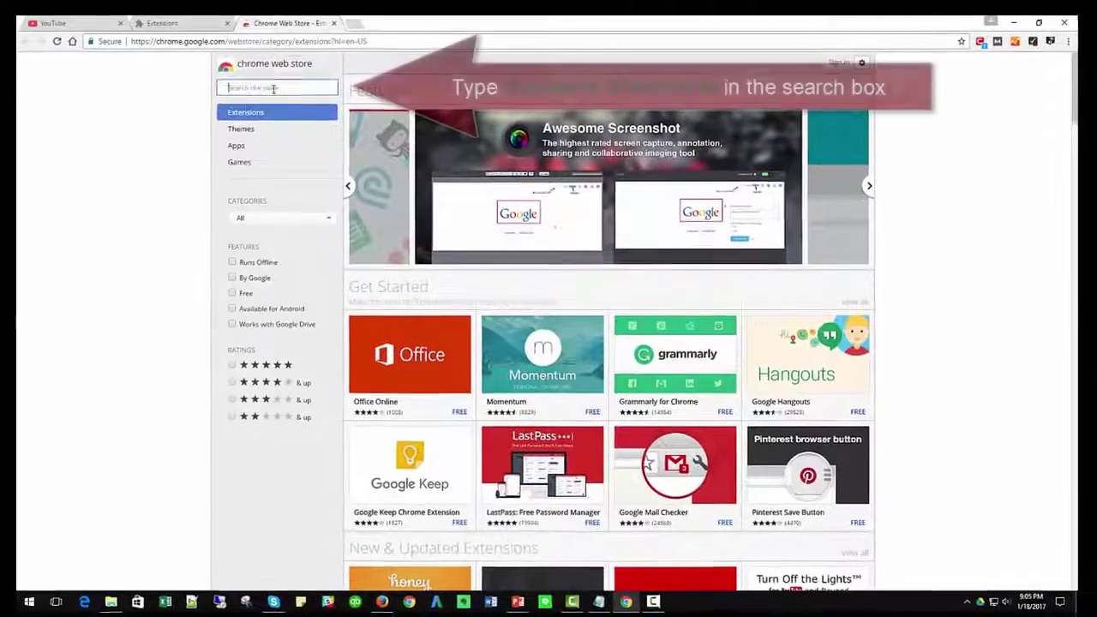
Step: Search the Web Store for 'awesome screenshot' and add the Awesome Screenshot extension to Chrome
text(awesome)
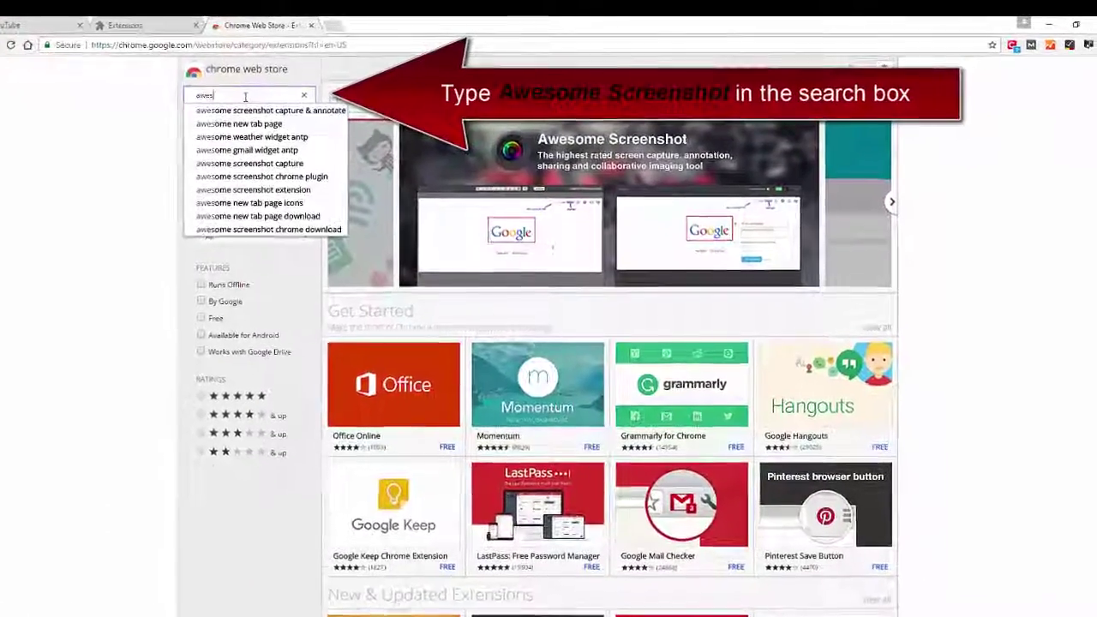
text( screen)
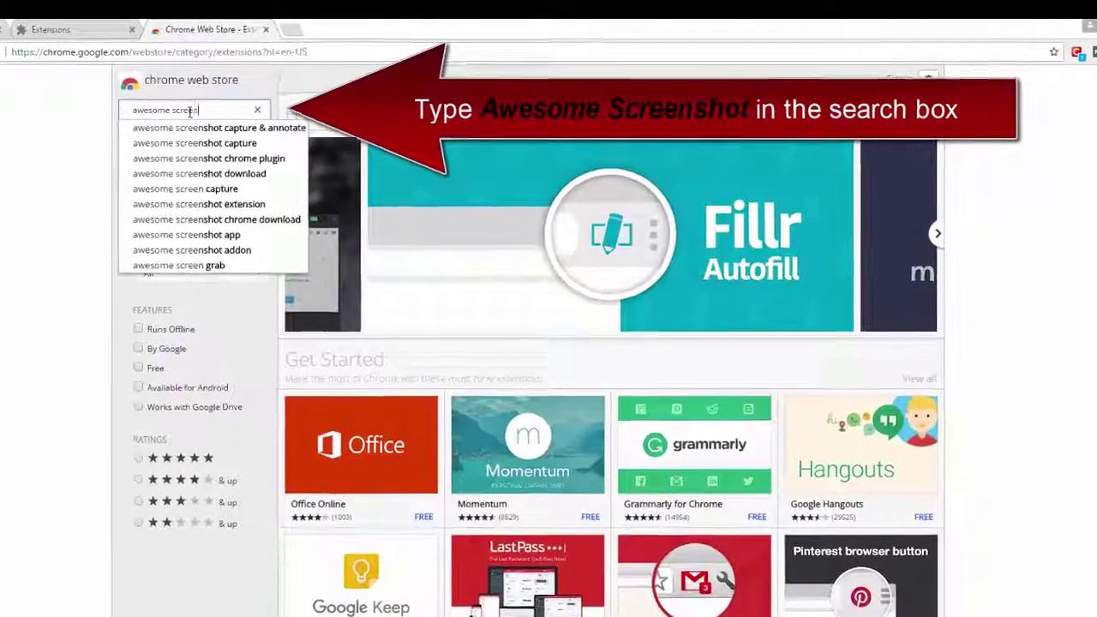
text(shot)
key(Return)
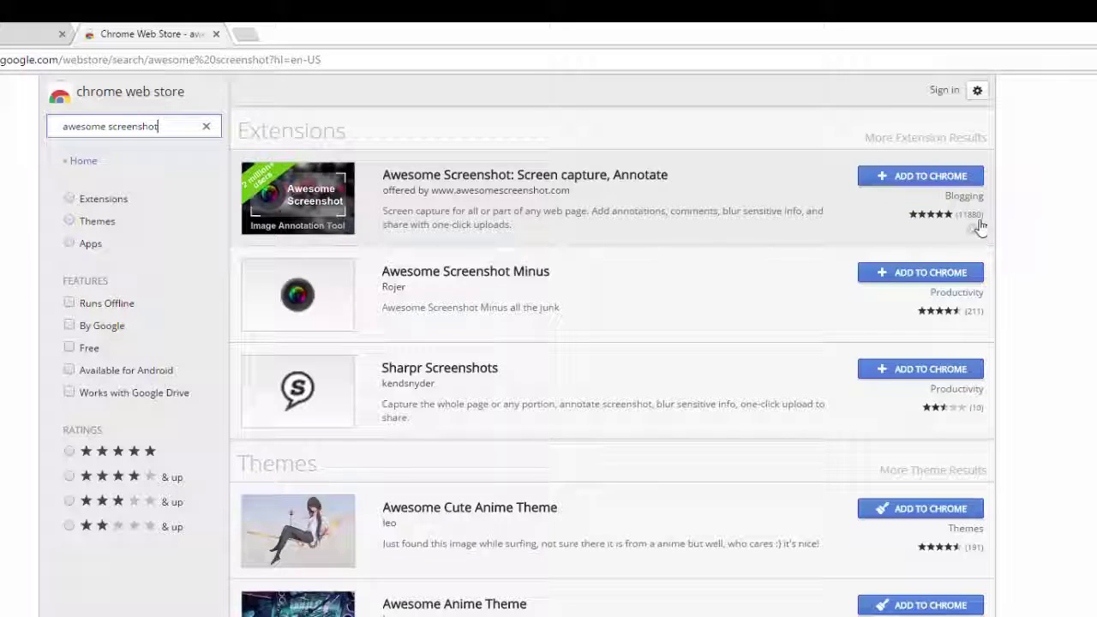
click(934, 182)
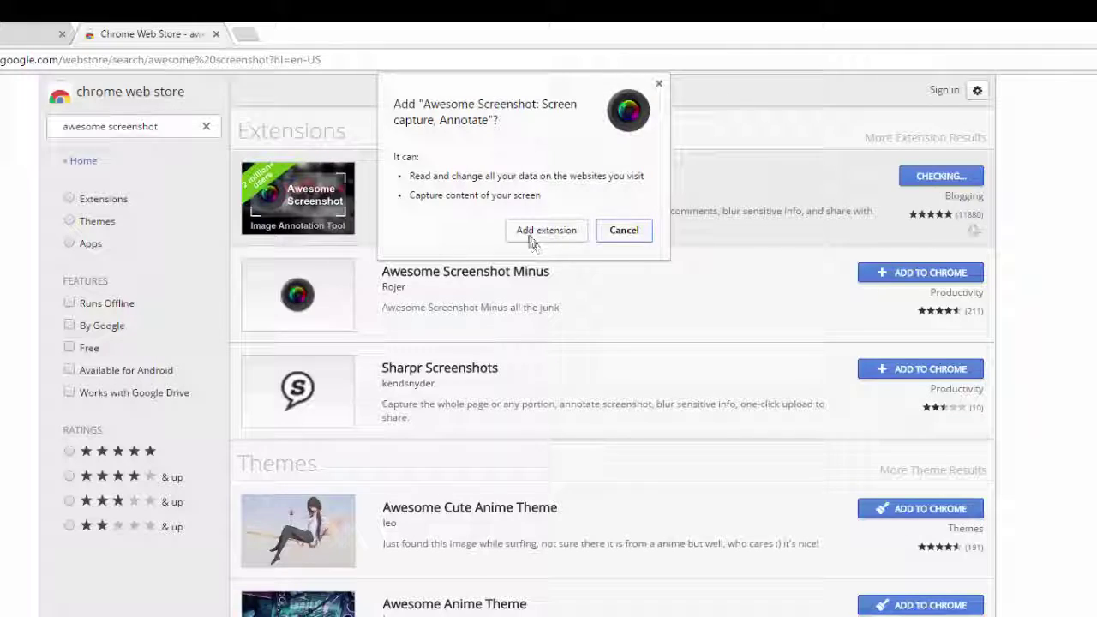
click(531, 240)
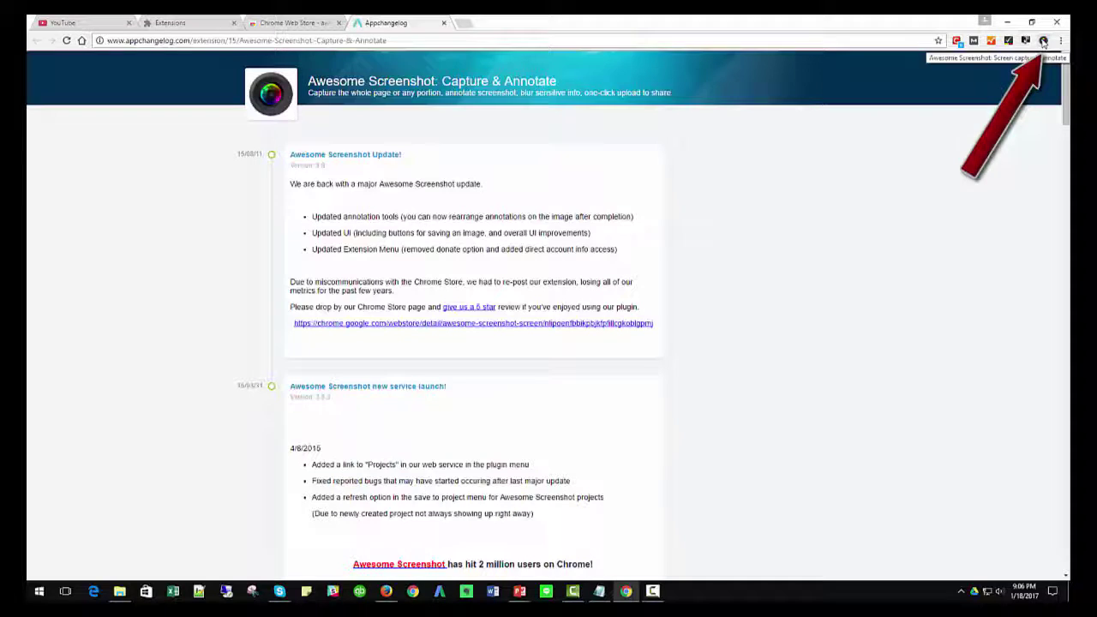
Step: Close the three extra tabs and capture the entire YouTube homepage with Awesome Screenshot
click(444, 23)
click(339, 24)
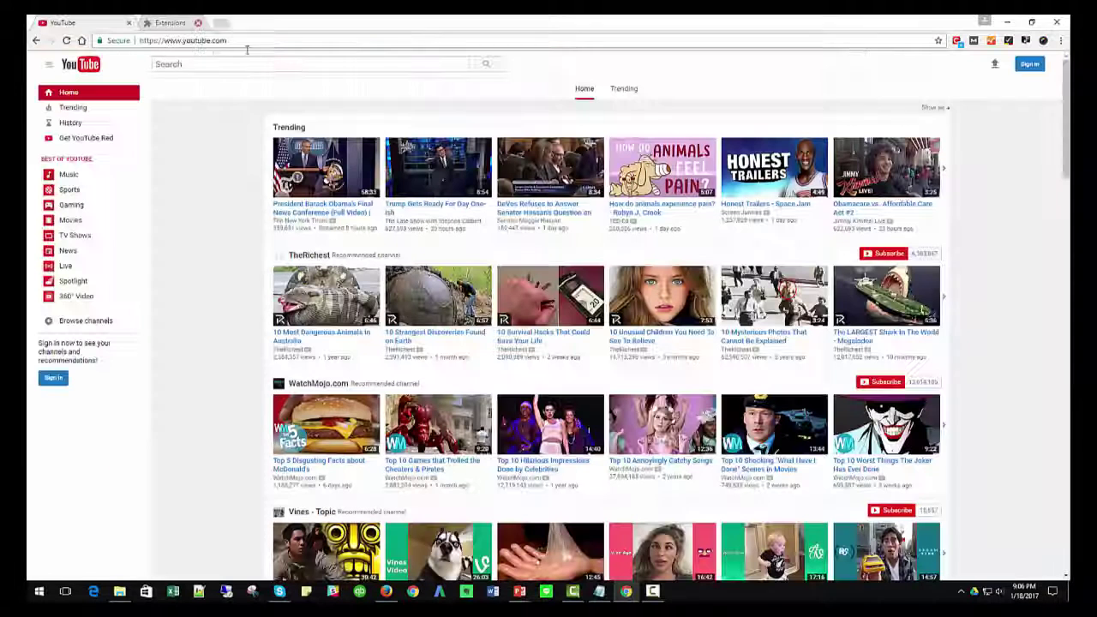
click(233, 23)
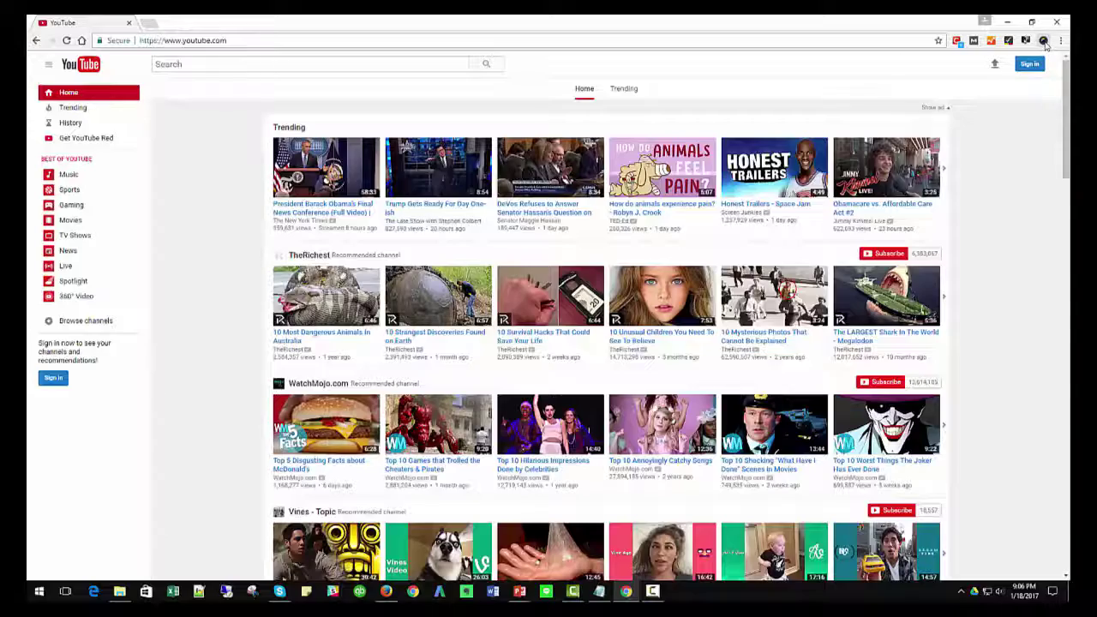
click(1043, 40)
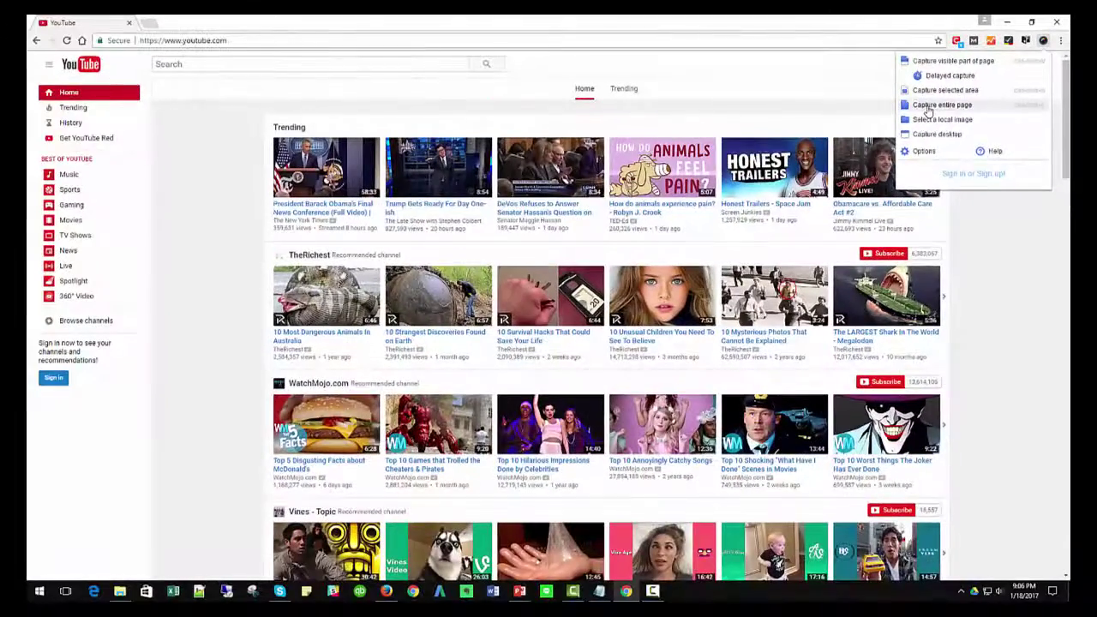
click(835, 169)
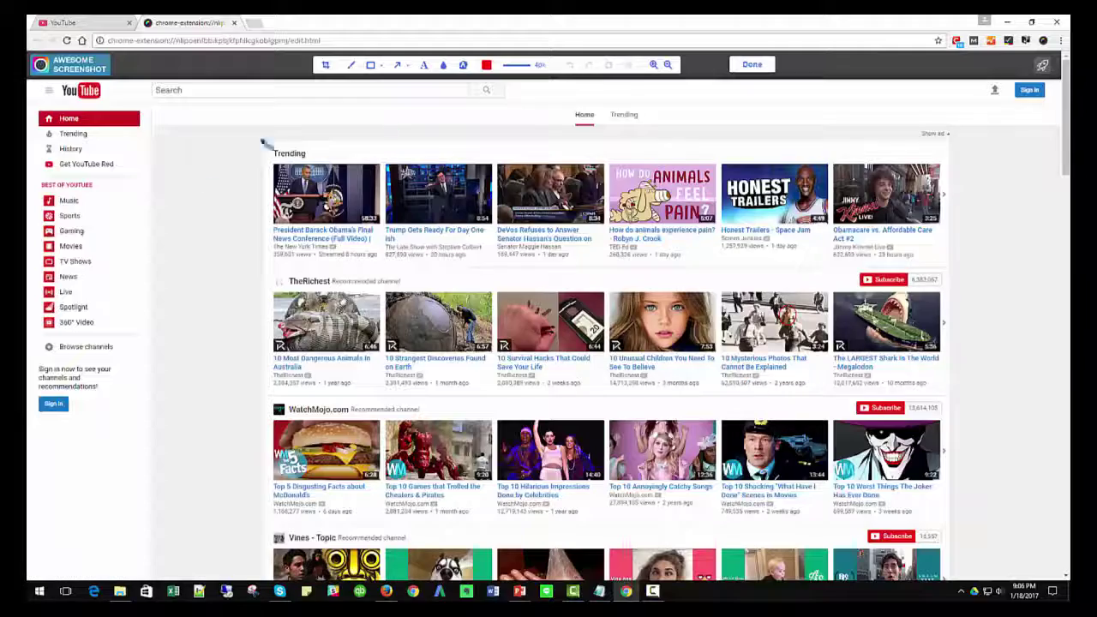
Step: Circle the first Trending video freehand in red
scroll(237, 240, down, 3)
scroll(238, 240, down, 3)
scroll(225, 275, down, 4)
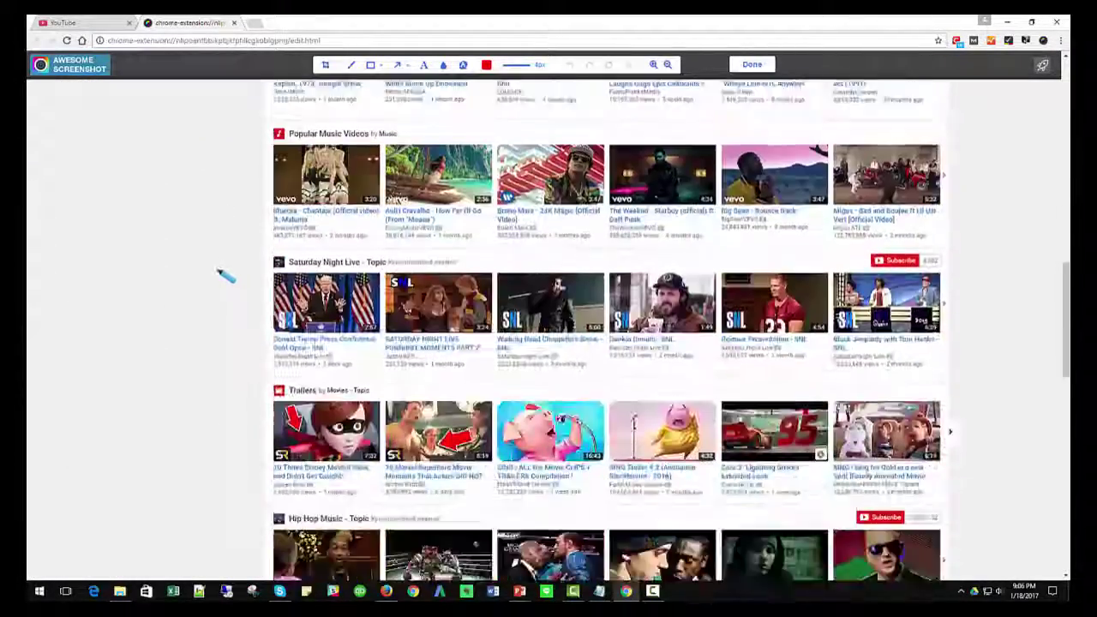
scroll(225, 274, down, 5)
scroll(220, 282, up, 4)
scroll(221, 282, up, 6)
scroll(219, 286, up, 10)
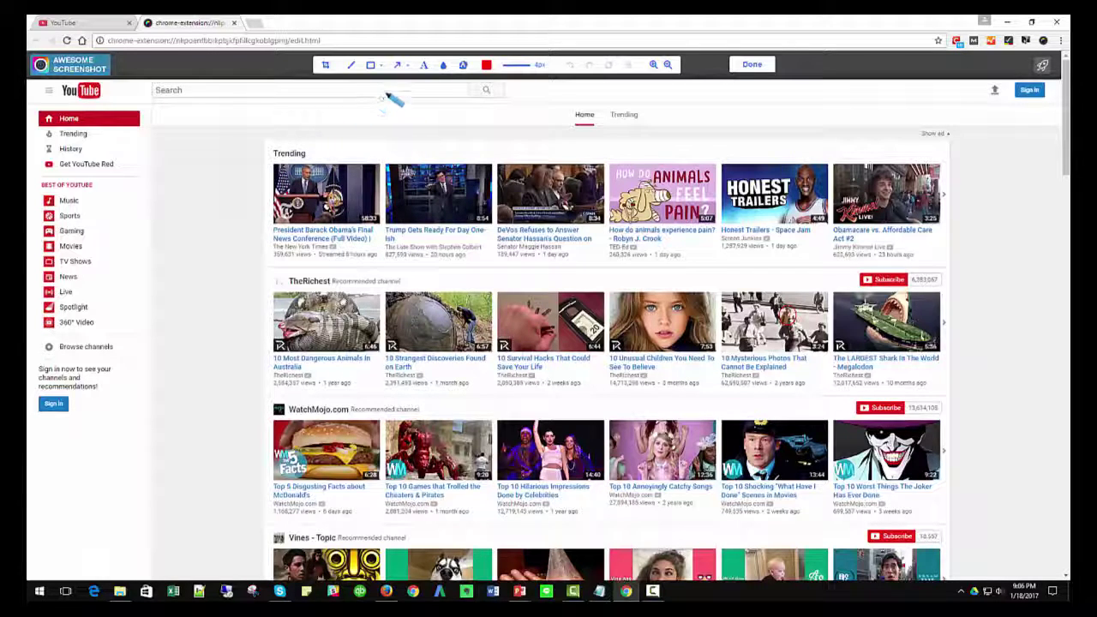
click(487, 66)
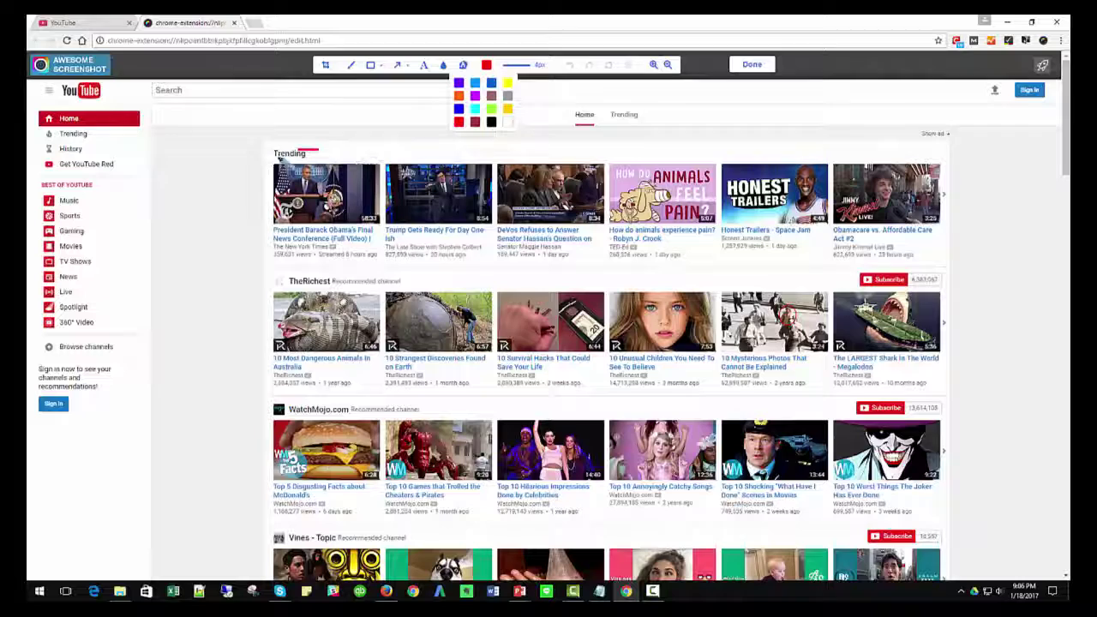
drag(299, 150, 319, 146)
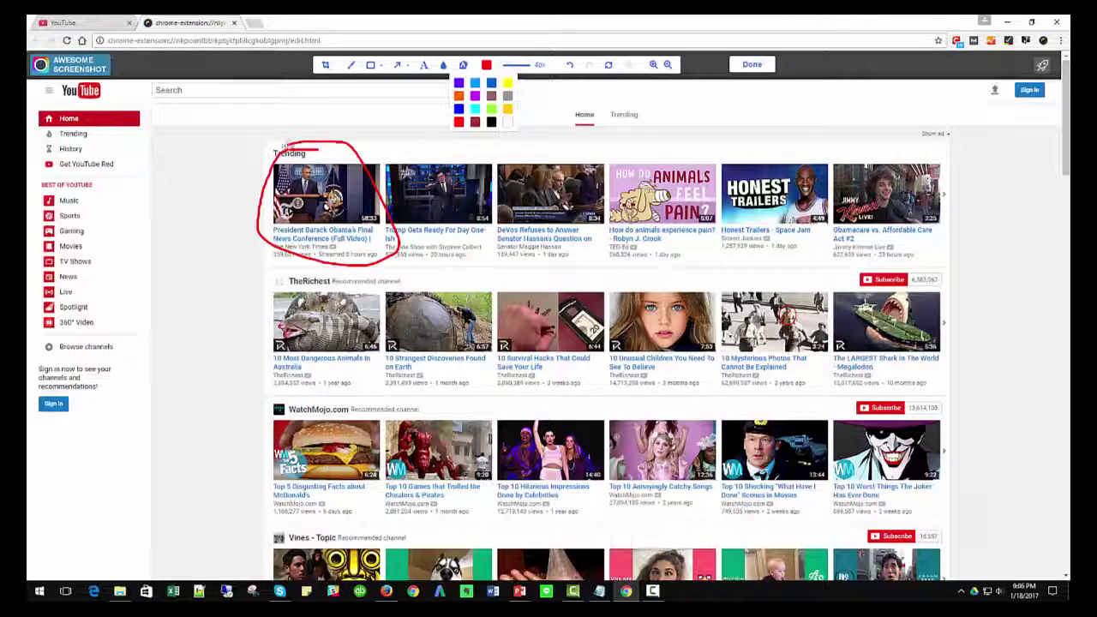
Step: Add the text note 'this is a note' above the second Trending video
click(423, 65)
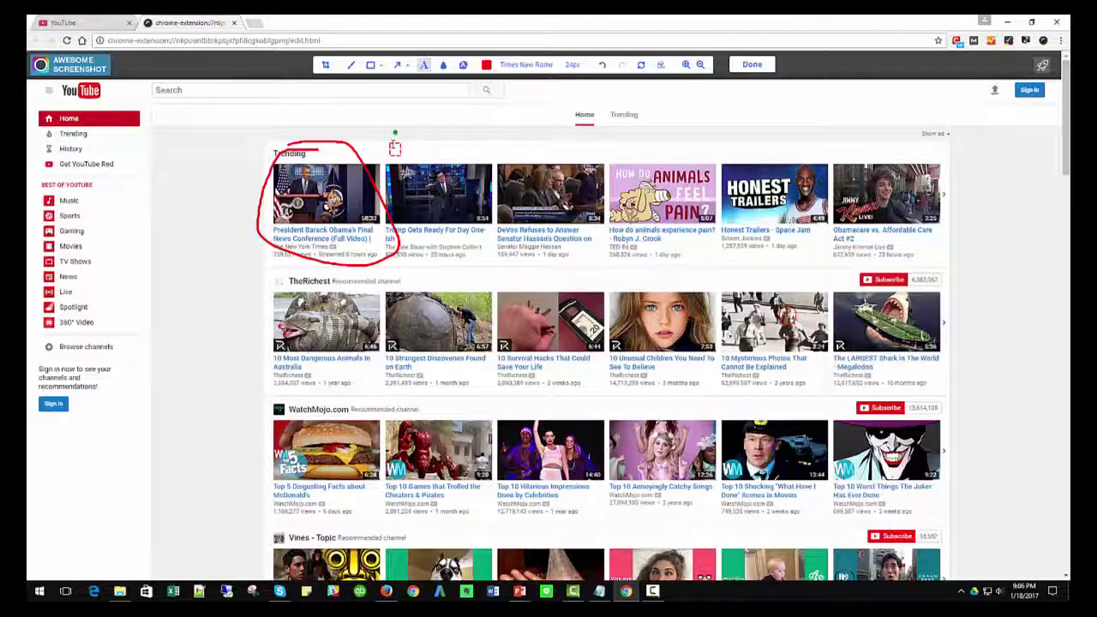
click(394, 148)
text(this is a note)
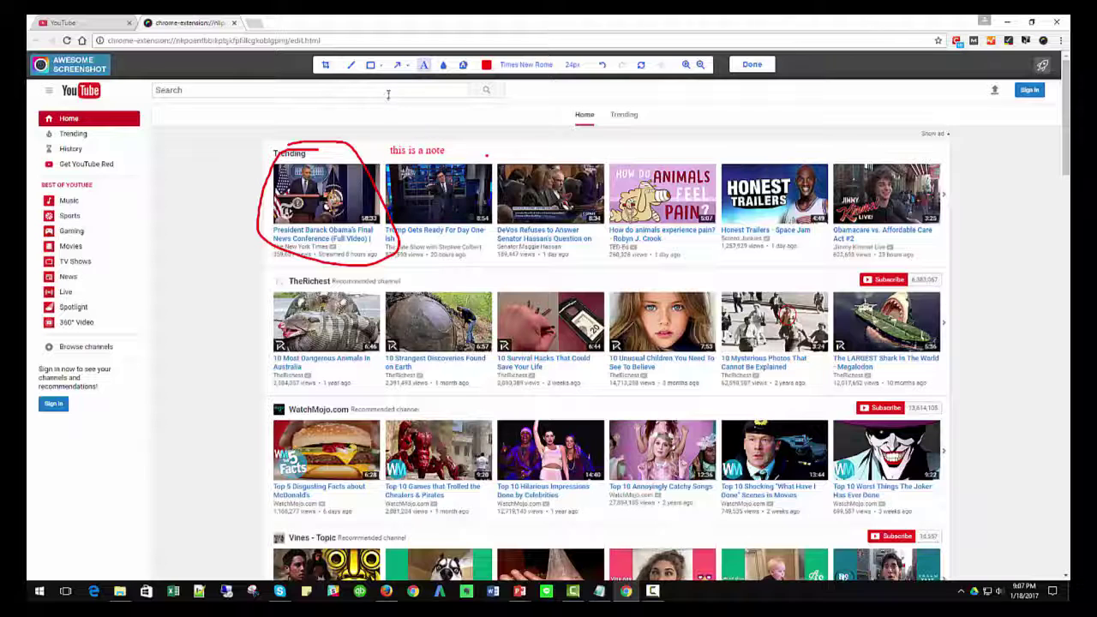
Step: Draw a red box around the DeVos thumbnail and an ellipse around 10 Survival Hacks
click(370, 66)
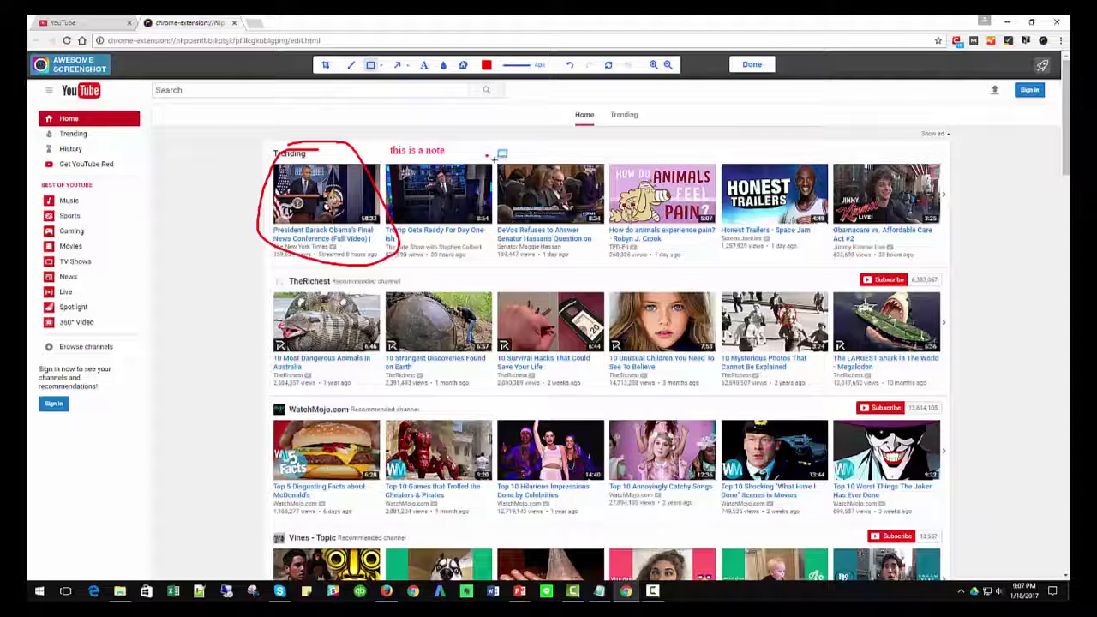
drag(495, 160, 607, 264)
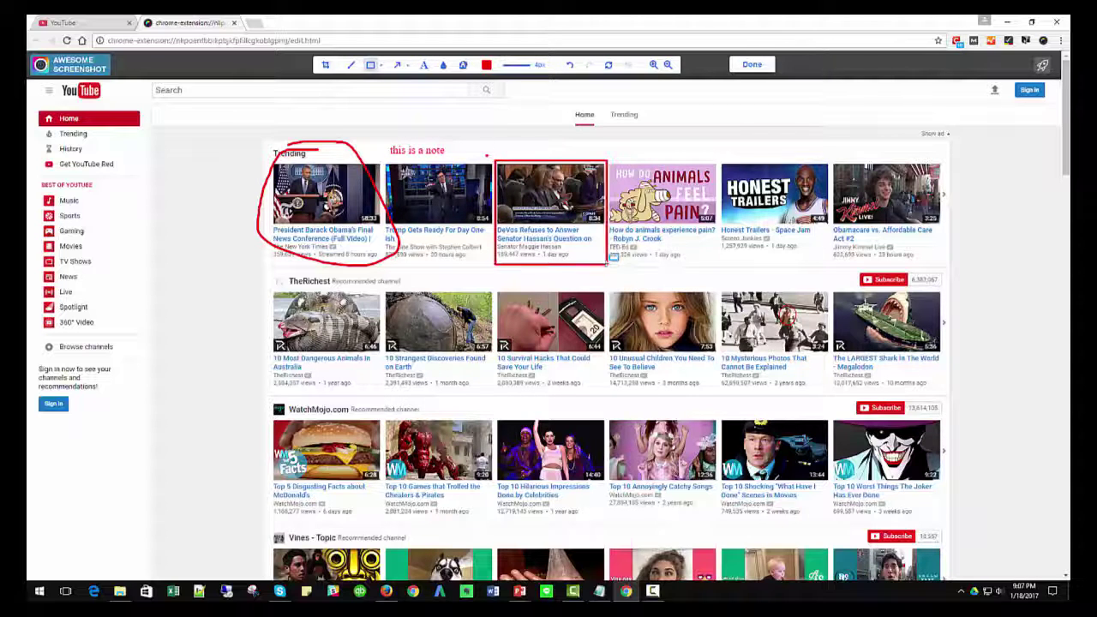
click(382, 65)
click(370, 96)
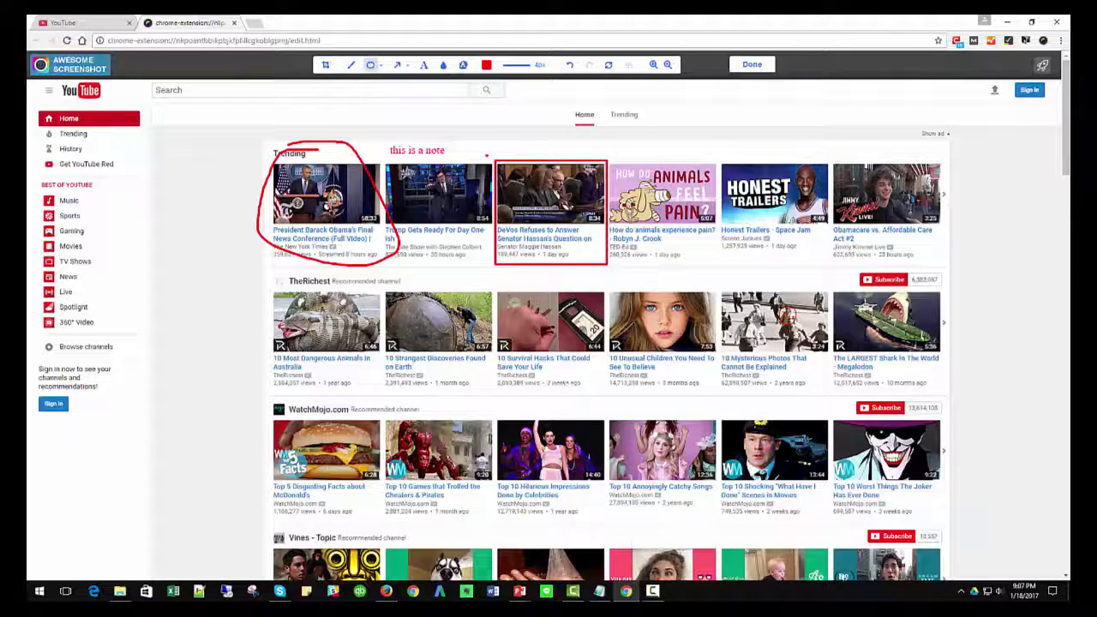
drag(490, 291, 561, 367)
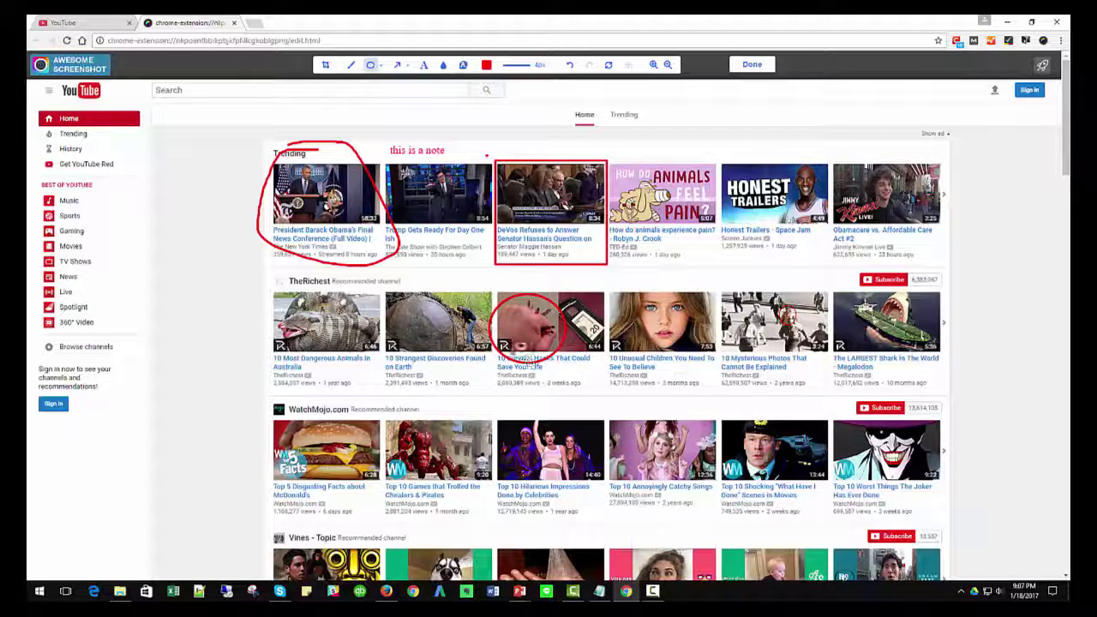
click(397, 65)
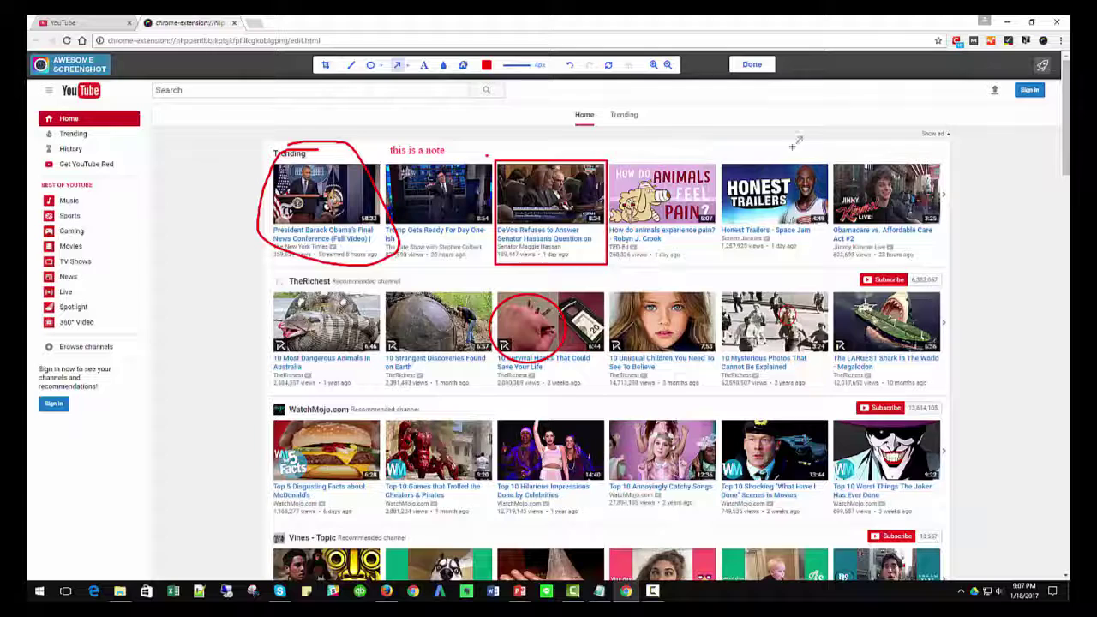
Step: Point an arrow at the Honest Trailers thumbnail and highlight the animals-pain title in pink
drag(793, 146, 711, 195)
click(463, 65)
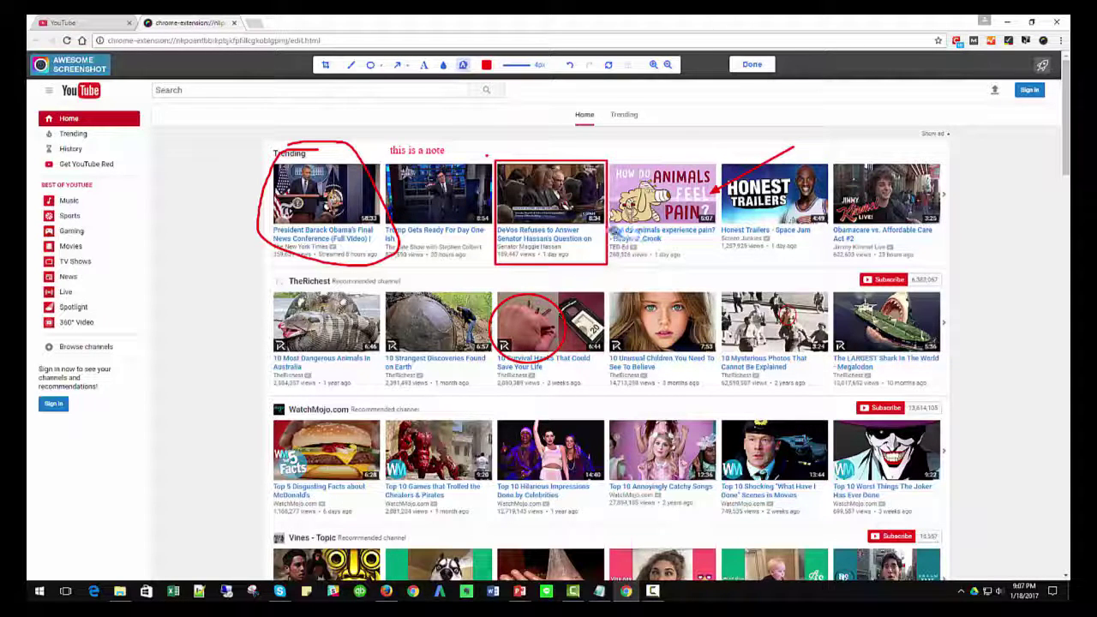
mouse_move(615, 231)
mouse_down()
mouse_move(718, 232)
mouse_move(621, 241)
mouse_up()
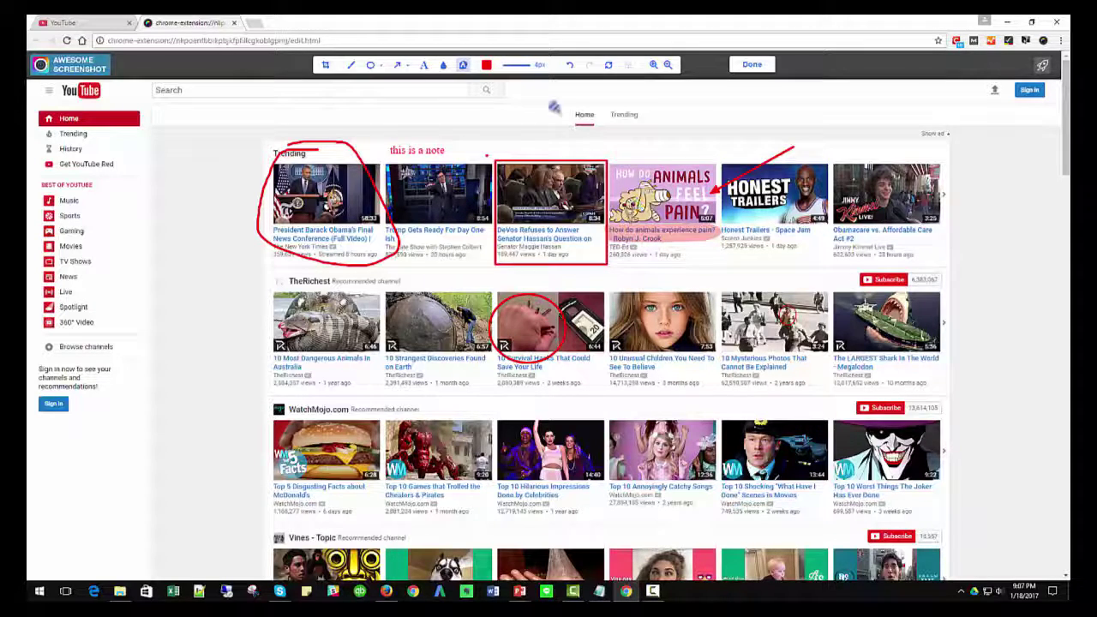
Step: Set stroke size to 16px and draw a thick arrow at the shark thumbnail
click(517, 65)
click(519, 138)
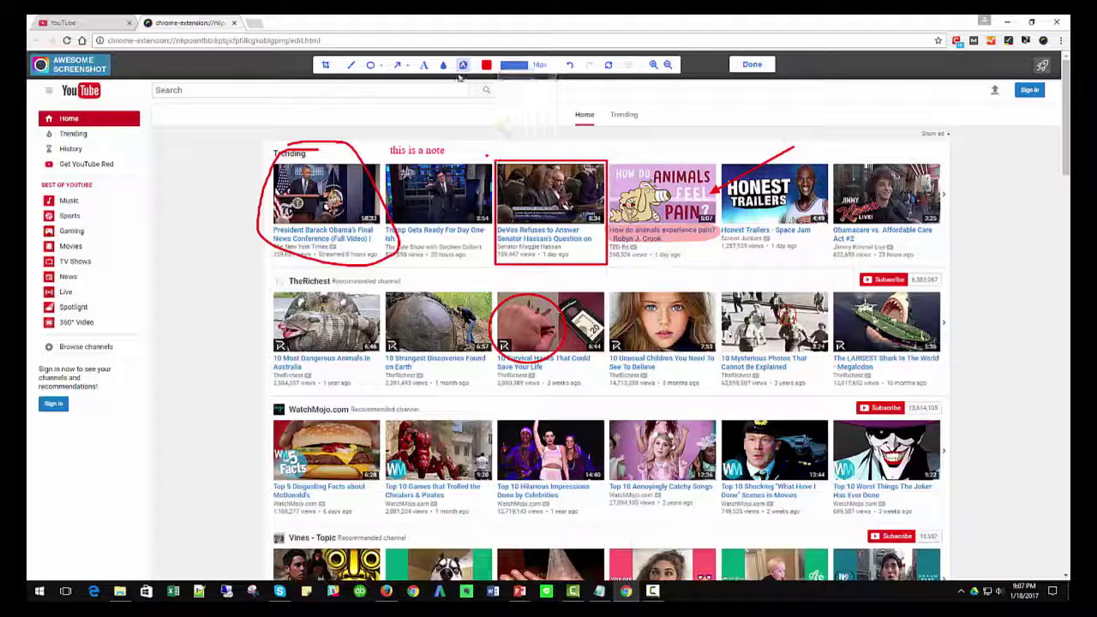
click(397, 65)
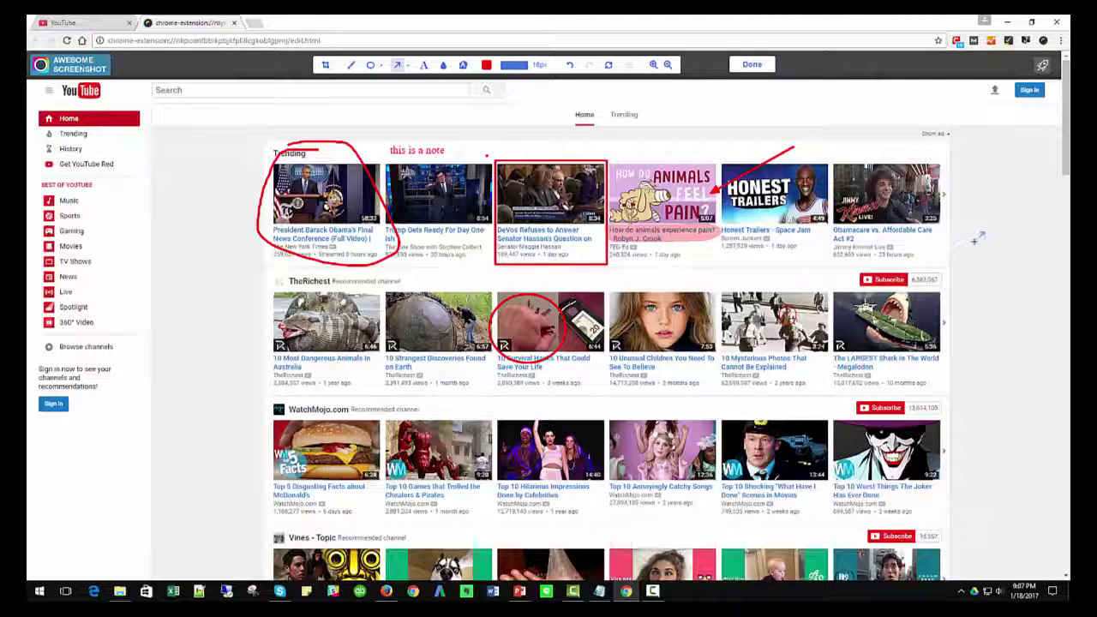
drag(990, 240, 892, 320)
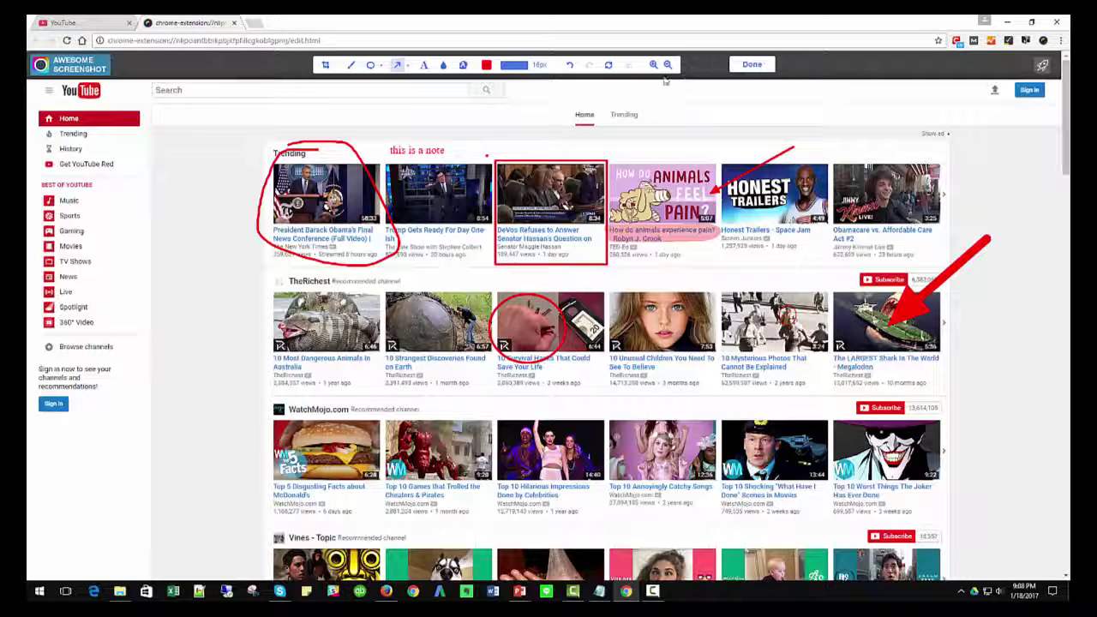
Step: Save the annotated capture to the Desktop as a PNG named 'YouTube screen capture'
click(750, 67)
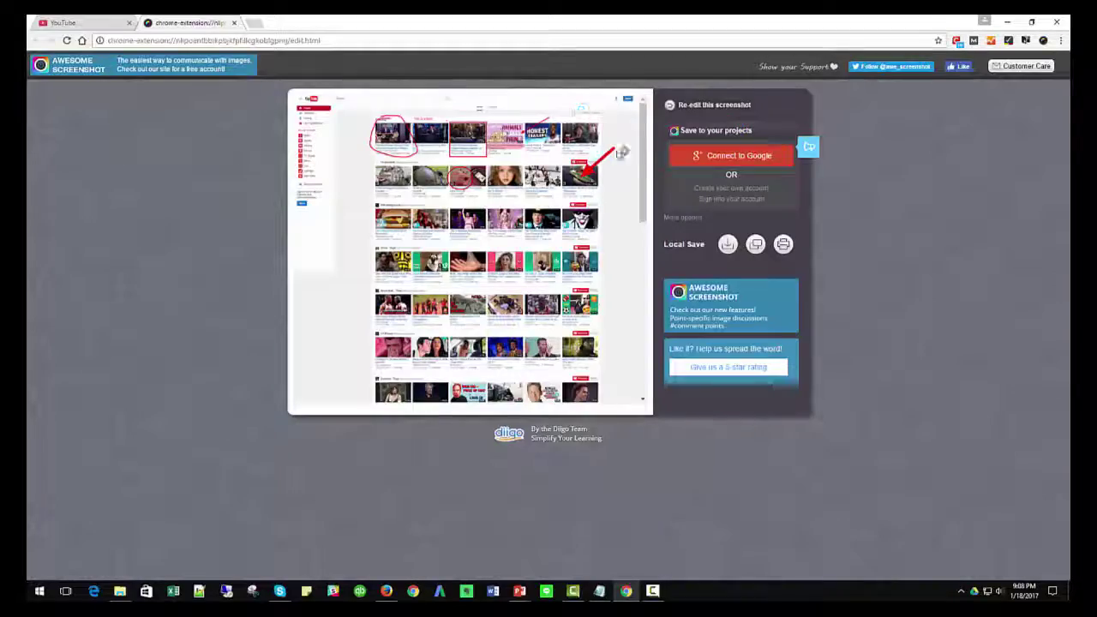
mouse_move(641, 142)
mouse_down()
mouse_move(641, 360)
mouse_move(643, 137)
mouse_up()
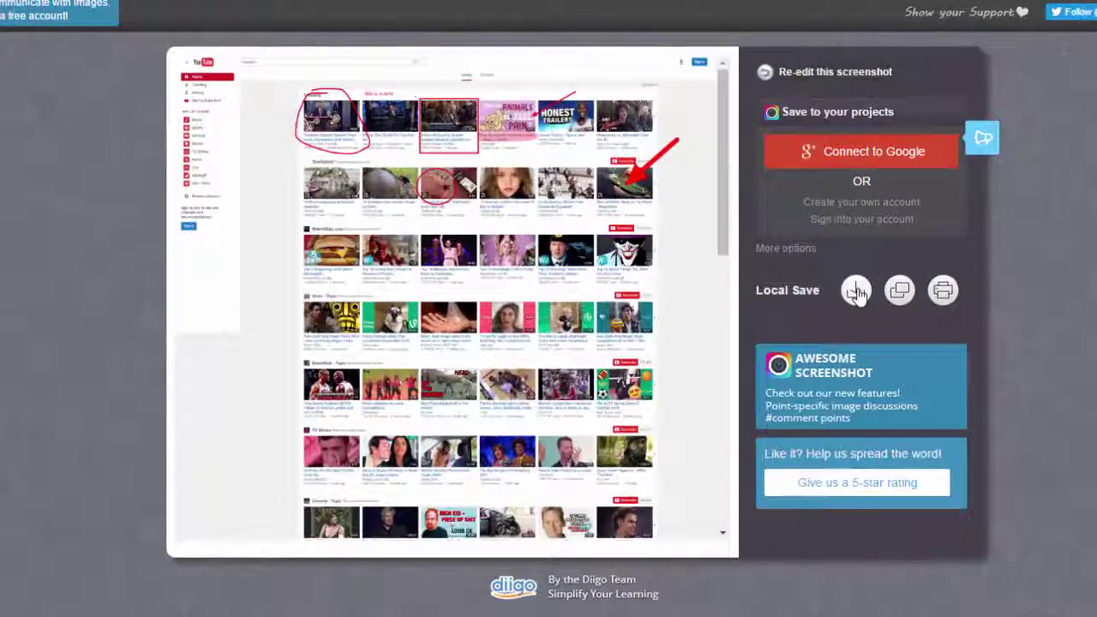
click(855, 292)
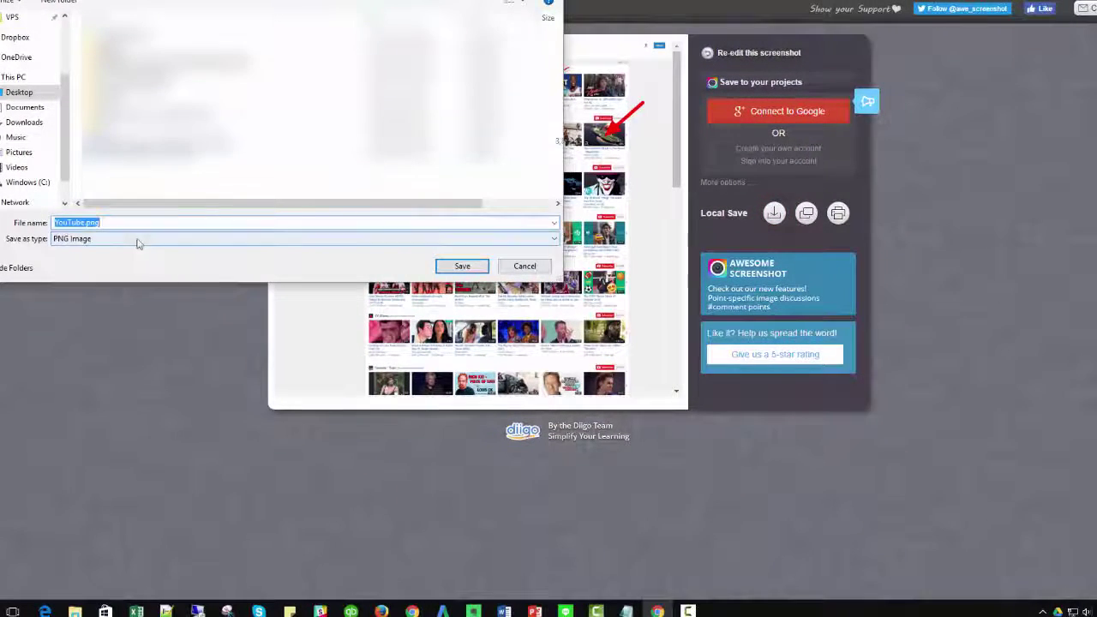
click(89, 223)
text(screen capturing)
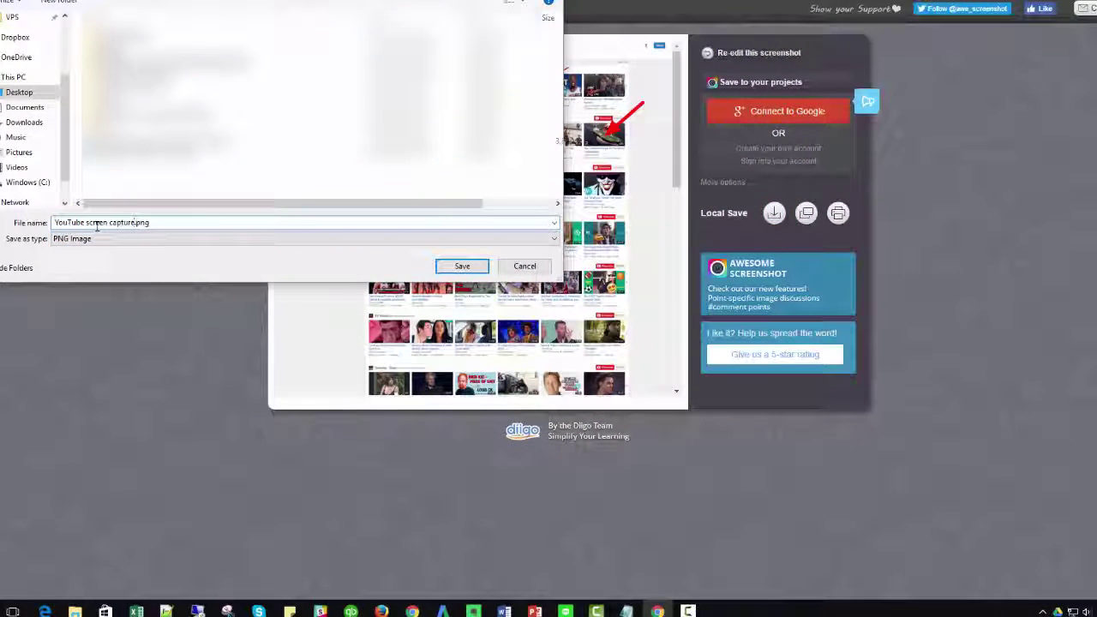
click(463, 266)
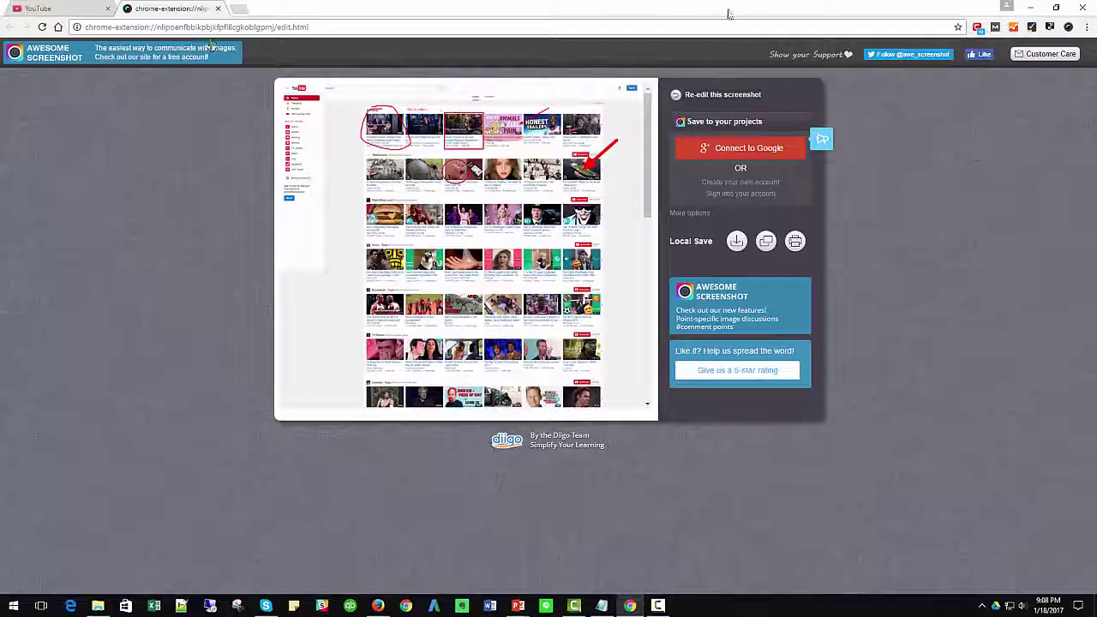
Step: Open the saved 'YouTube screen capture' PNG from the desktop and zoom to inspect it
click(1035, 8)
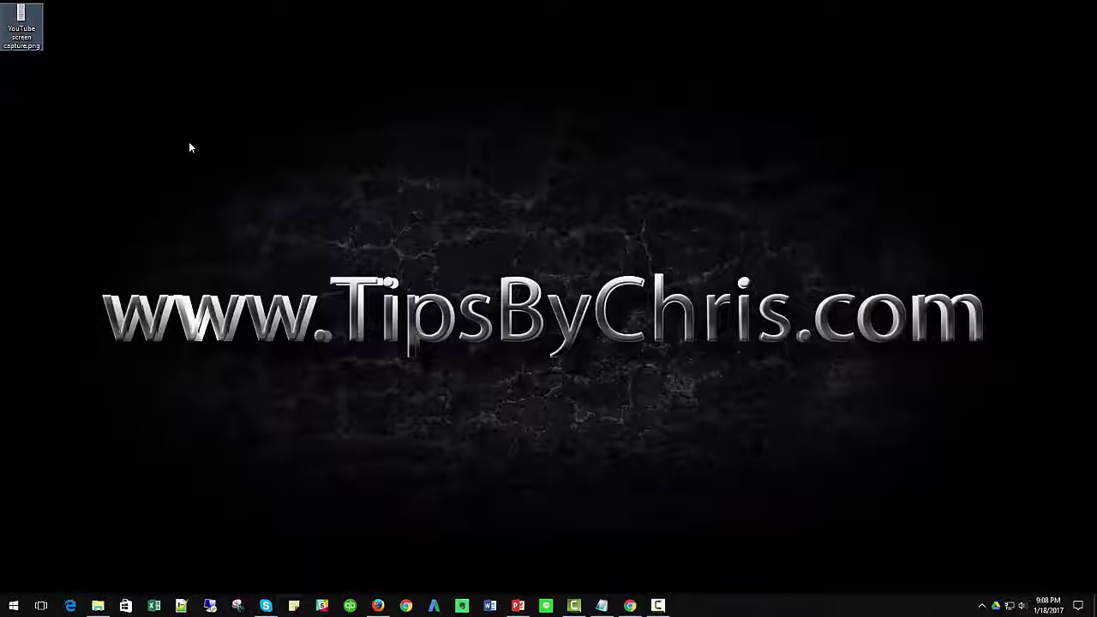
key(Return)
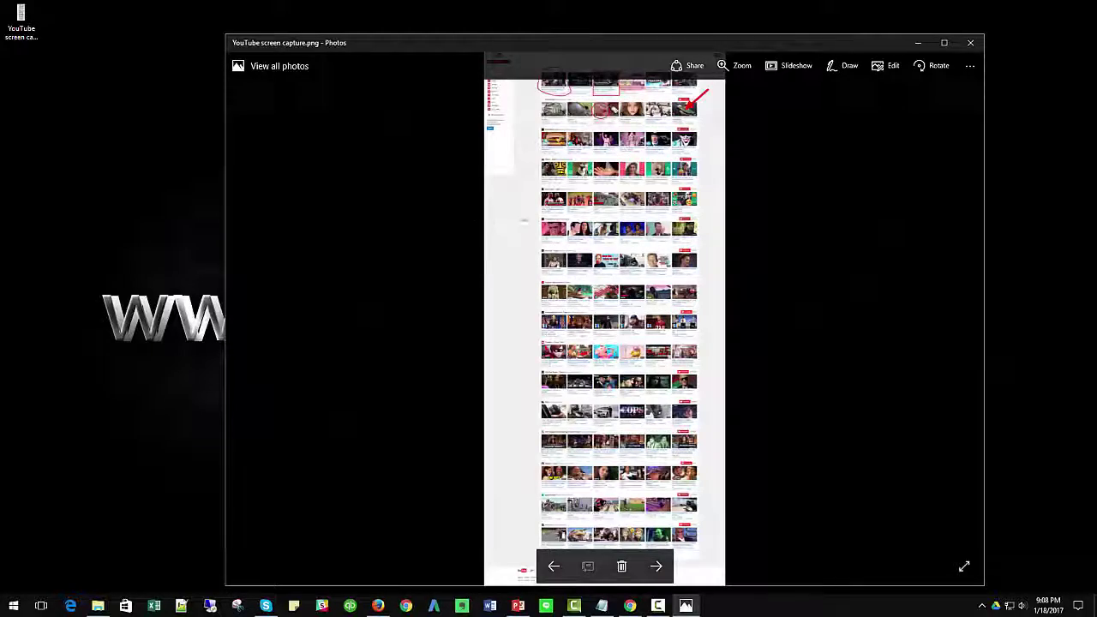
scroll(628, 321, up, 5)
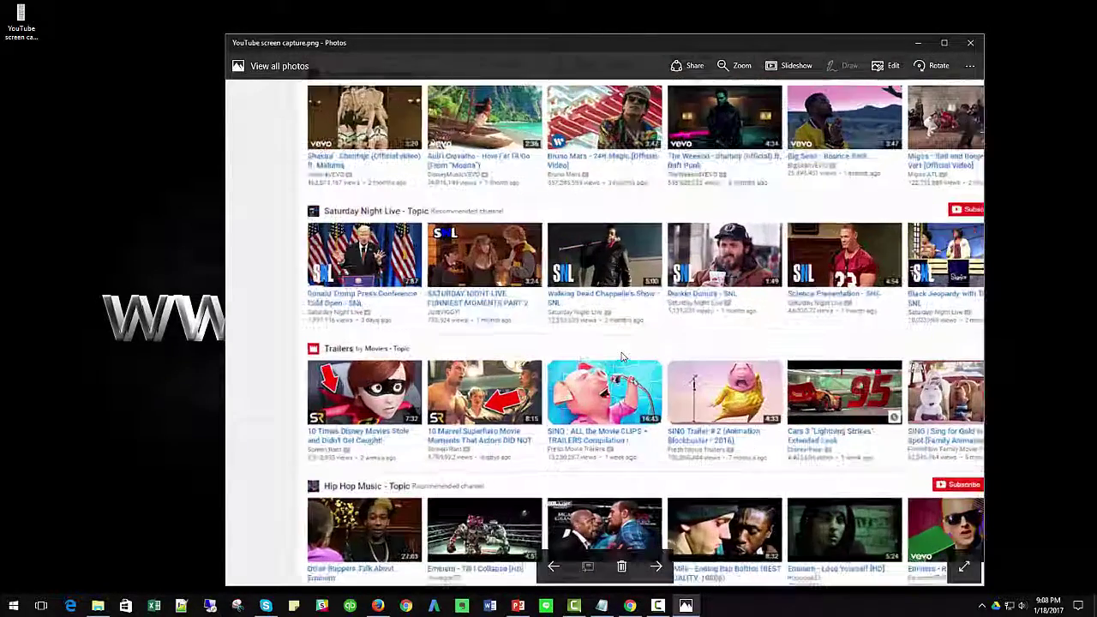
scroll(624, 353, up, 2)
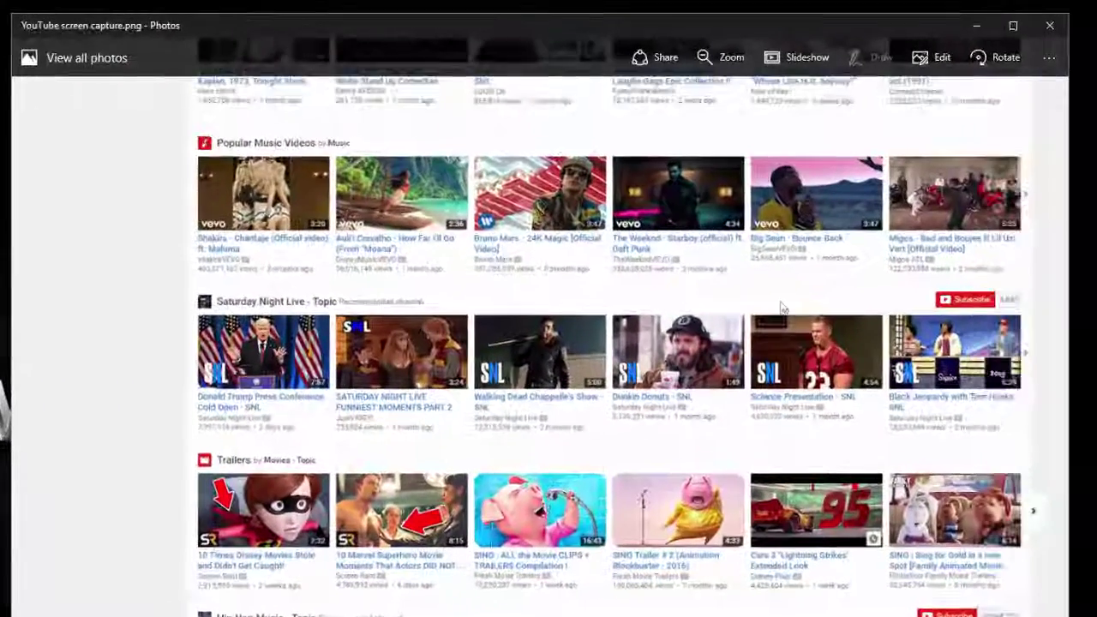
scroll(570, 324, down, 3)
scroll(515, 291, down, 2)
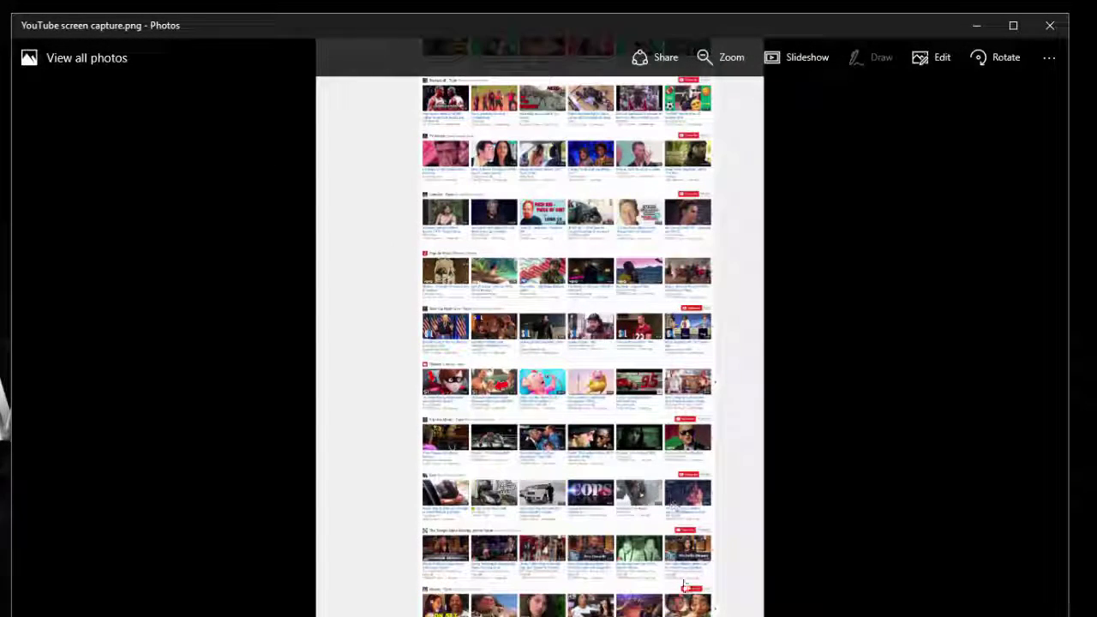
scroll(660, 480, down, 3)
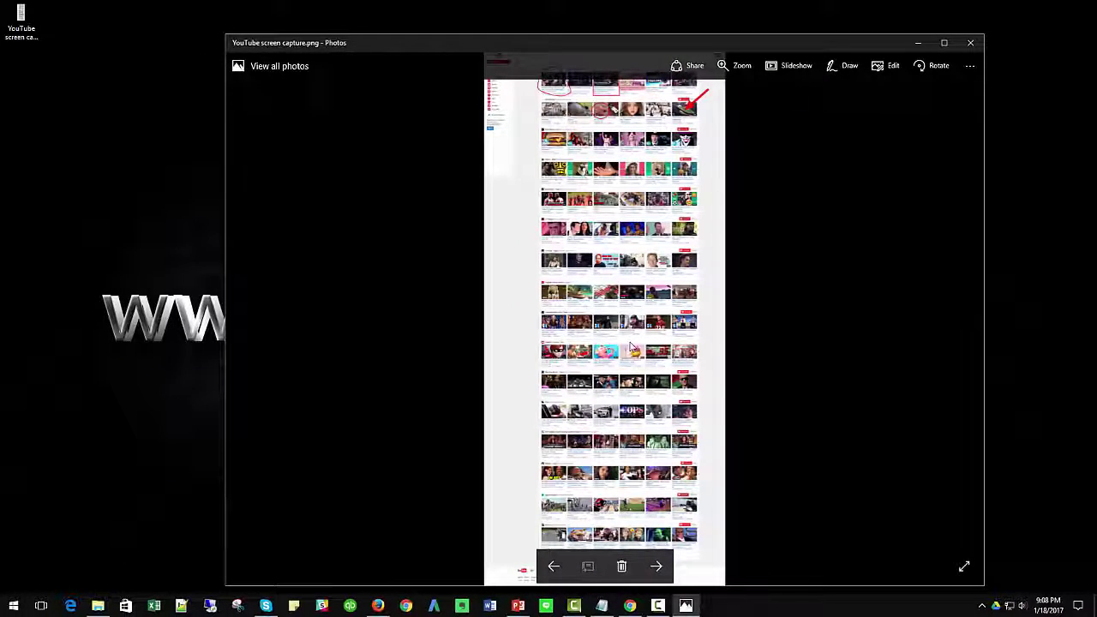